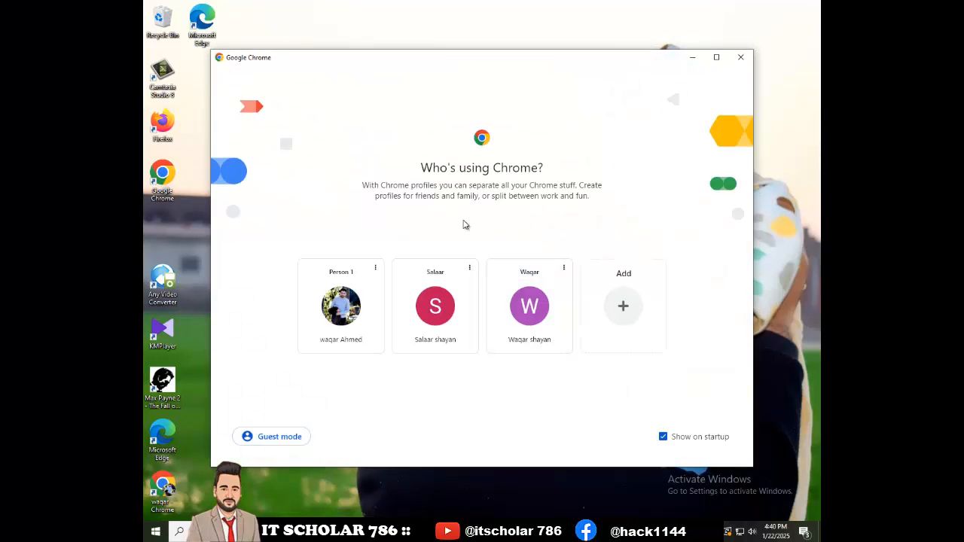
- Open Chrome with a chosen profile and search Google for 'adsterra'
{"action": "left_click", "coordinate": [419, 307]}
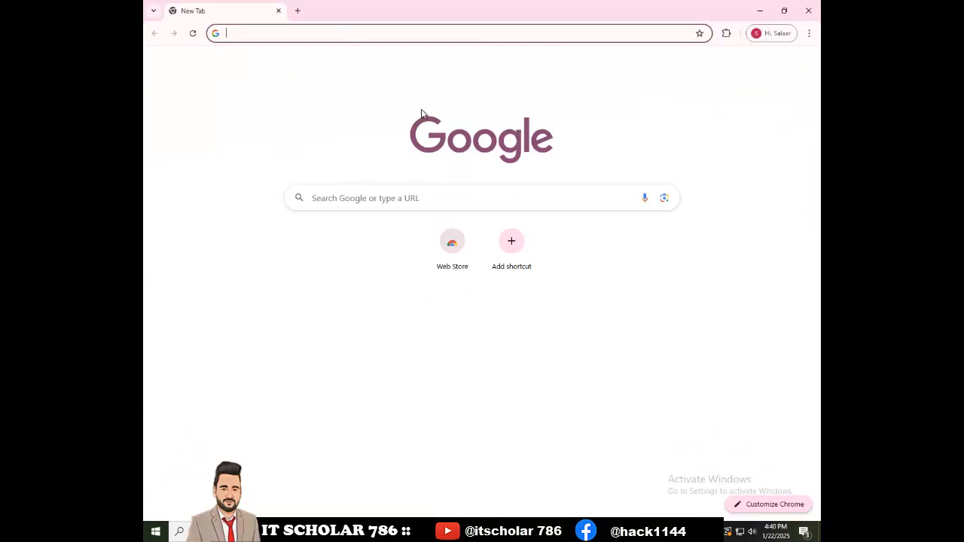
{"action": "left_click", "coordinate": [338, 33]}
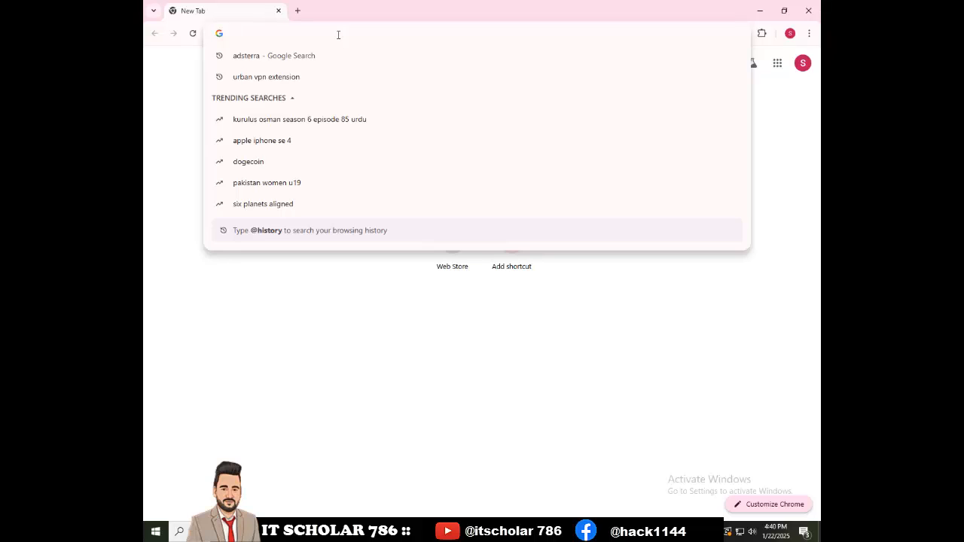
{"action": "type", "text": "adster"}
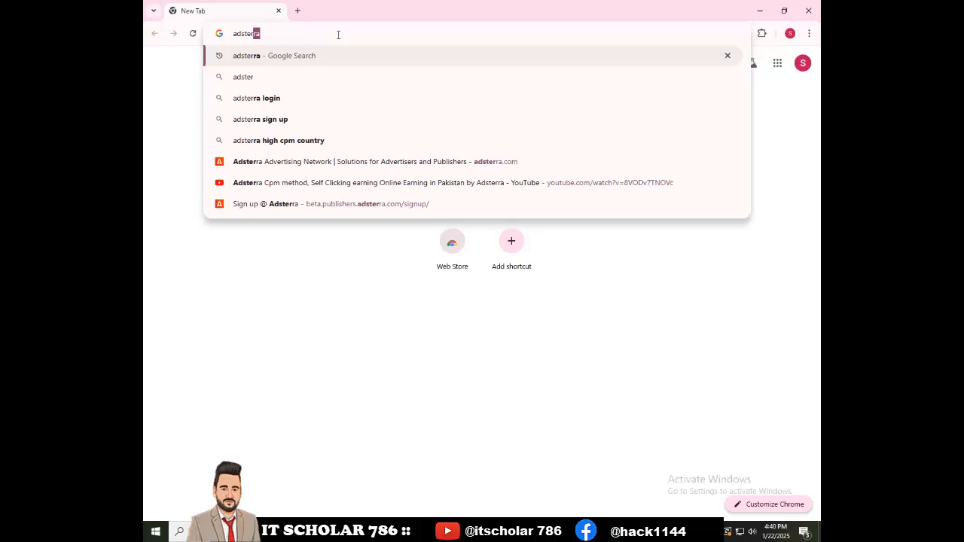
{"action": "type", "text": "ra"}
{"action": "key", "text": "Return"}
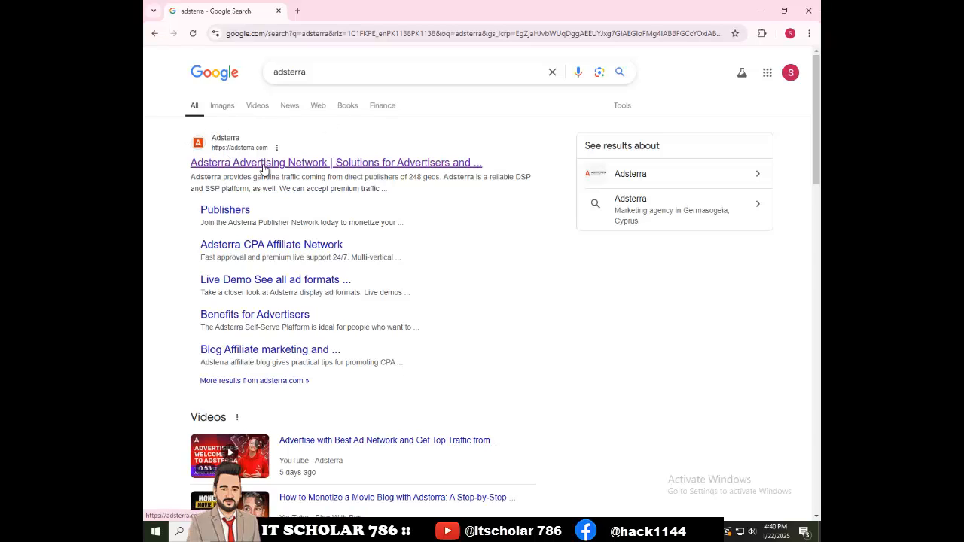
- Open the Adsterra site from the results and choose START EARNING as a publisher
{"action": "left_click", "coordinate": [261, 163]}
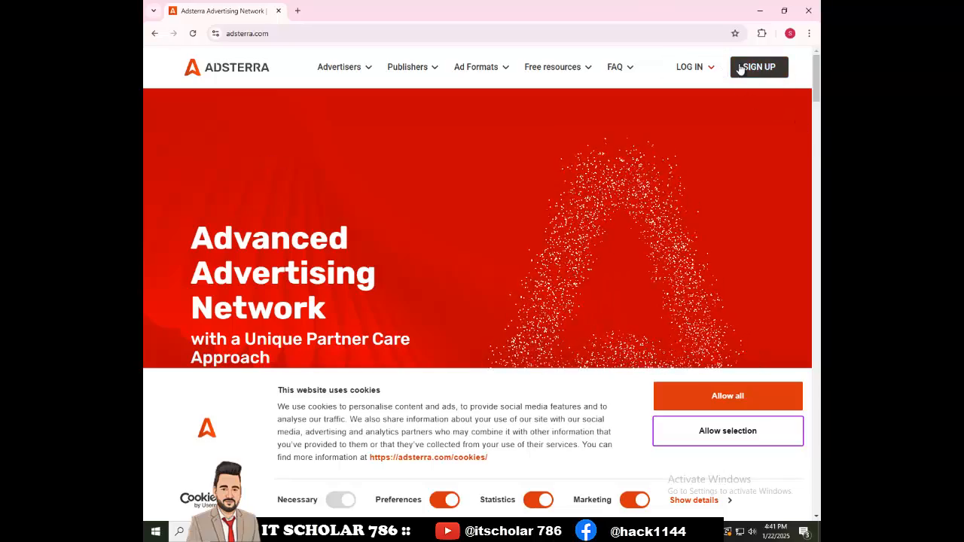
{"action": "left_click", "coordinate": [738, 69]}
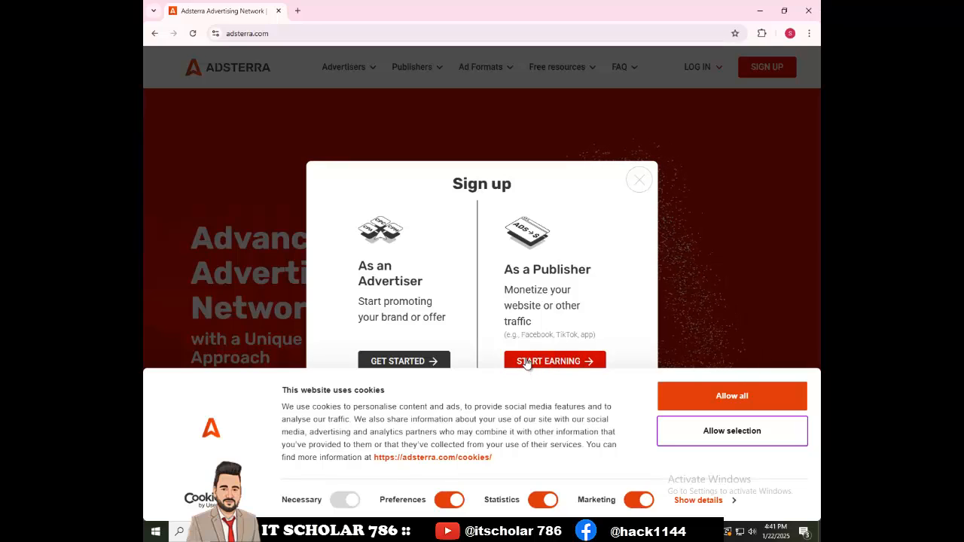
{"action": "left_click", "coordinate": [526, 363]}
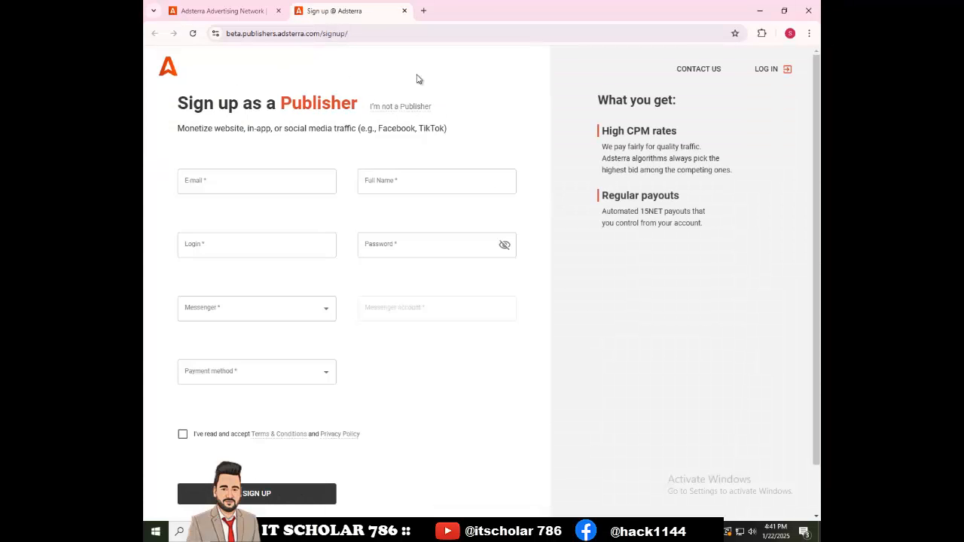
- Enter the account e-mail address, full name, login and password on the sign-up form
{"action": "left_click", "coordinate": [238, 185]}
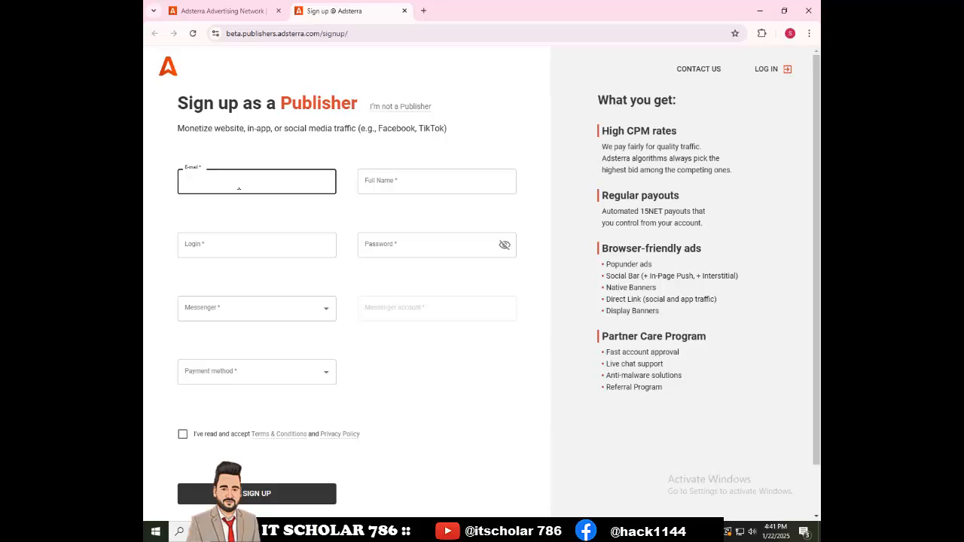
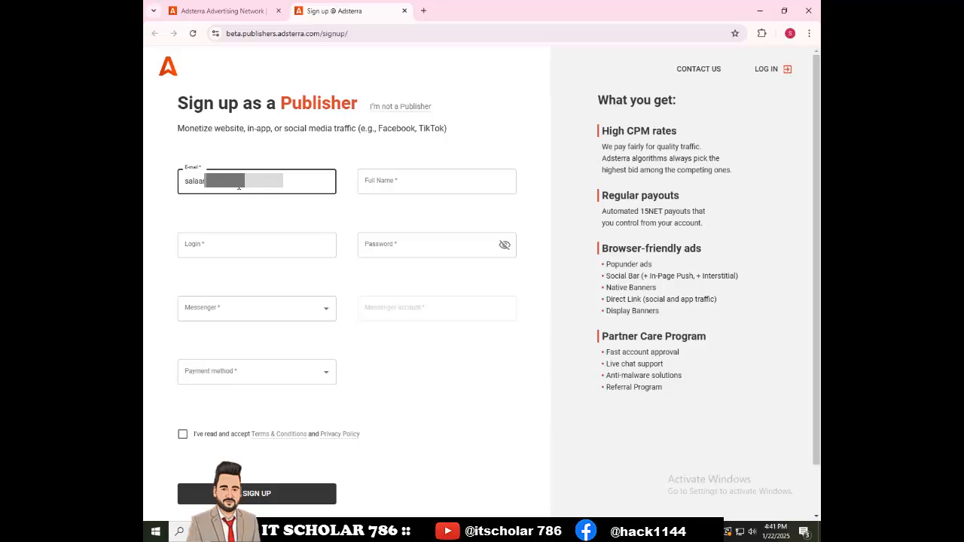
{"action": "key", "text": "Tab"}
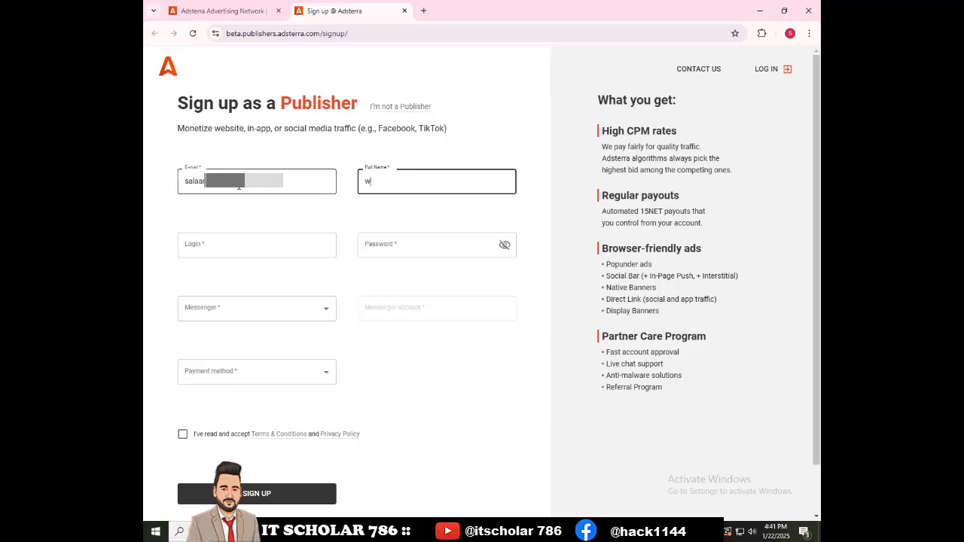
{"action": "key", "text": "Tab"}
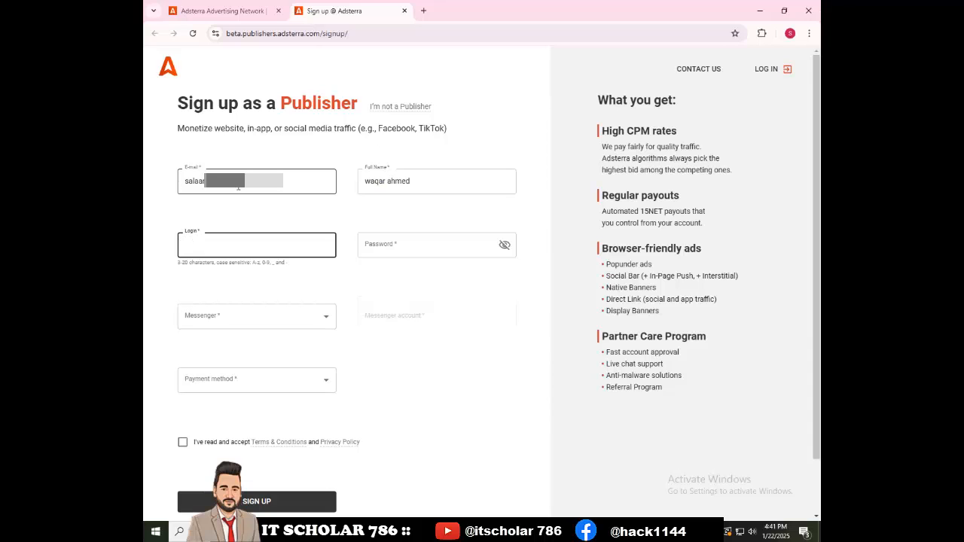
{"action": "key", "text": "Tab"}
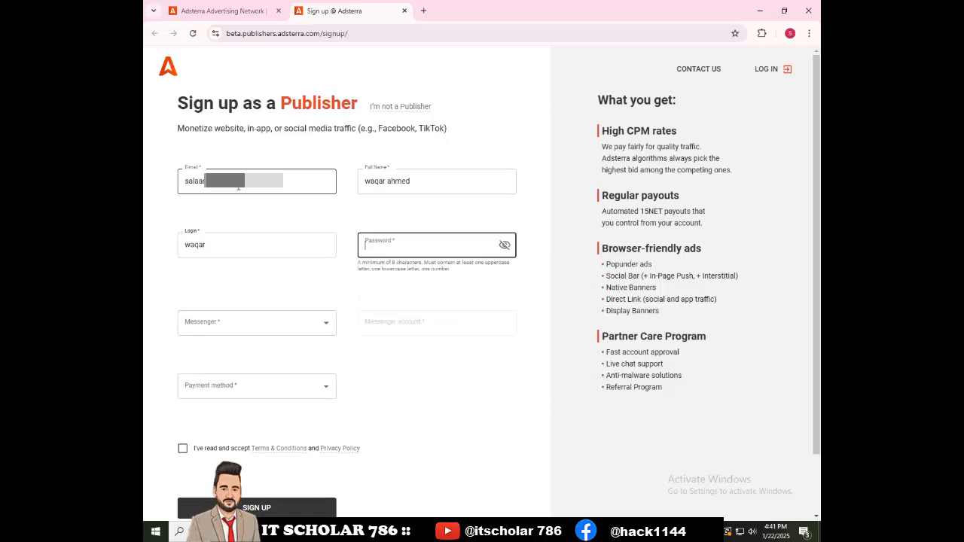
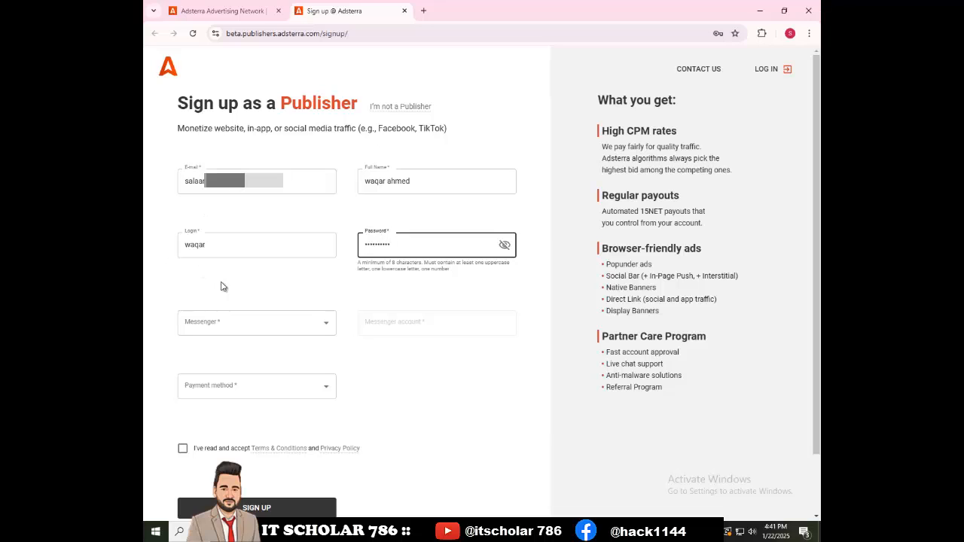
- Set Facebook as the messenger and enter the messenger account name
{"action": "left_click", "coordinate": [233, 332]}
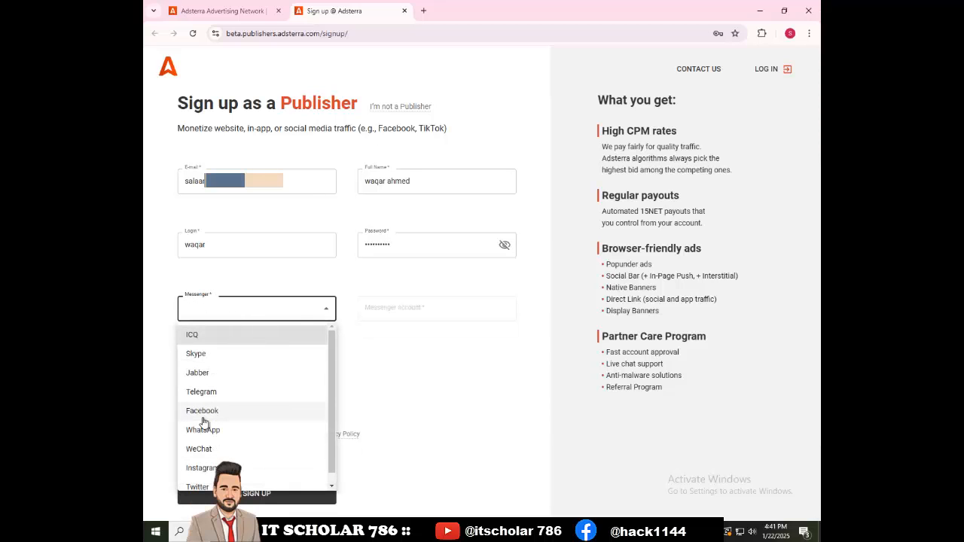
{"action": "left_click", "coordinate": [213, 410]}
{"action": "left_click", "coordinate": [432, 310]}
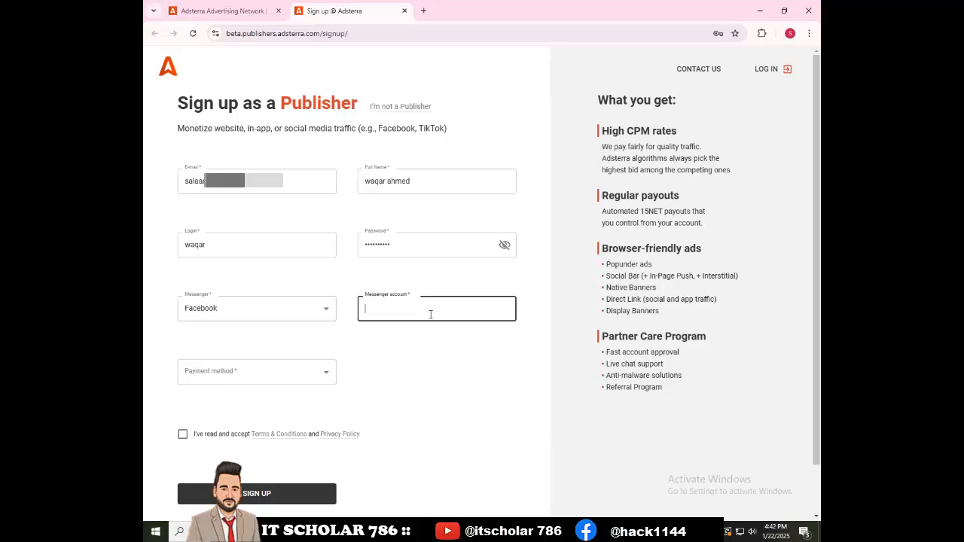
{"action": "type", "text": "waqa"}
{"action": "key", "text": "BackSpace"}
{"action": "key", "text": "BackSpace"}
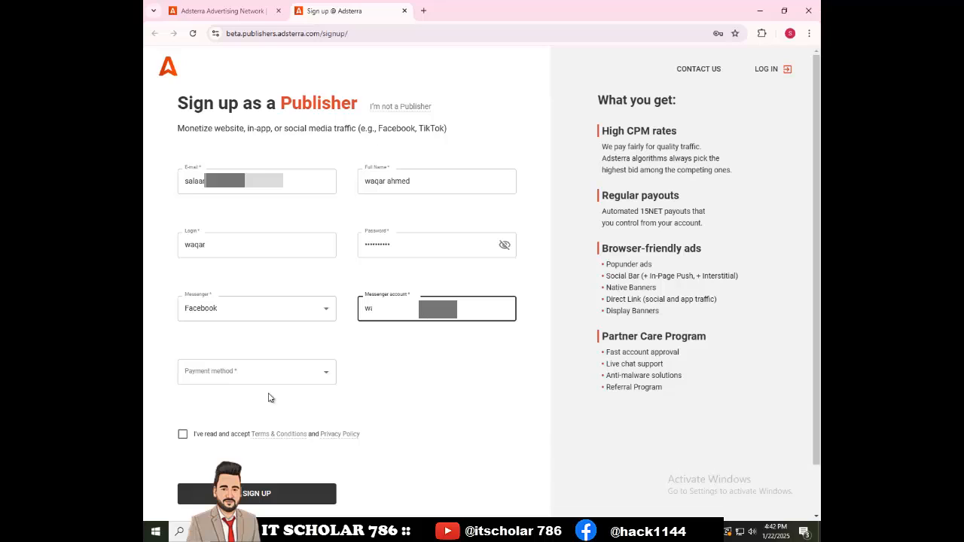
- Choose Bank Transfer as payment method, accept the terms and submit the form
{"action": "left_click", "coordinate": [253, 370]}
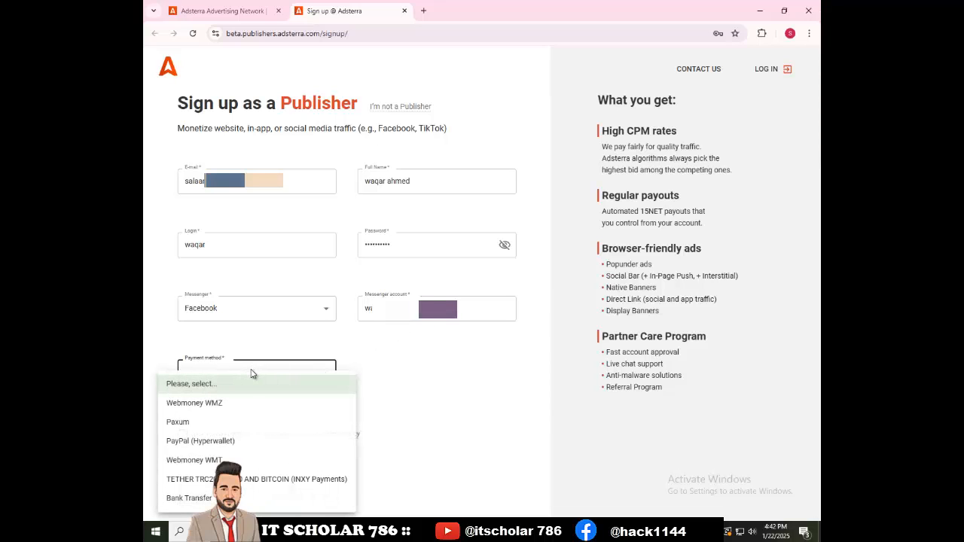
{"action": "left_click", "coordinate": [204, 499]}
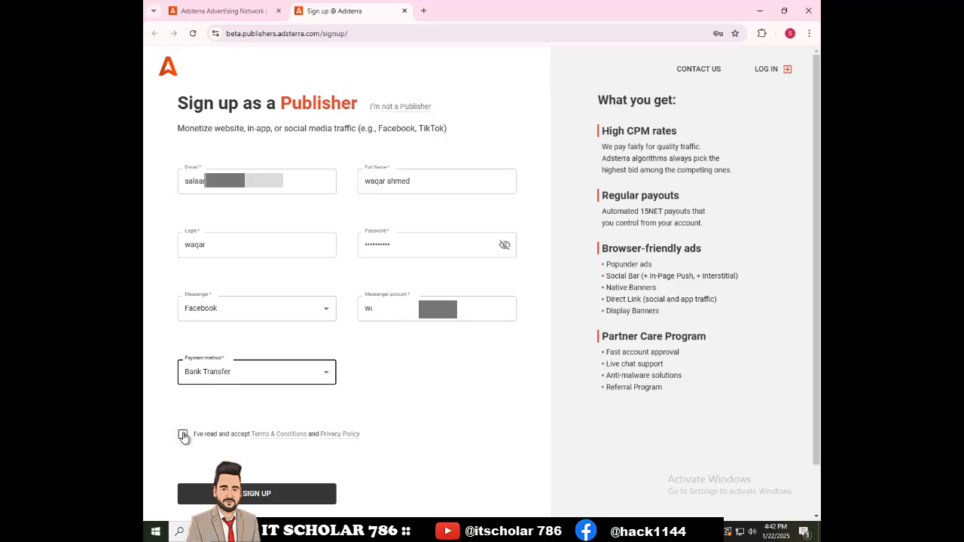
{"action": "left_click", "coordinate": [183, 435]}
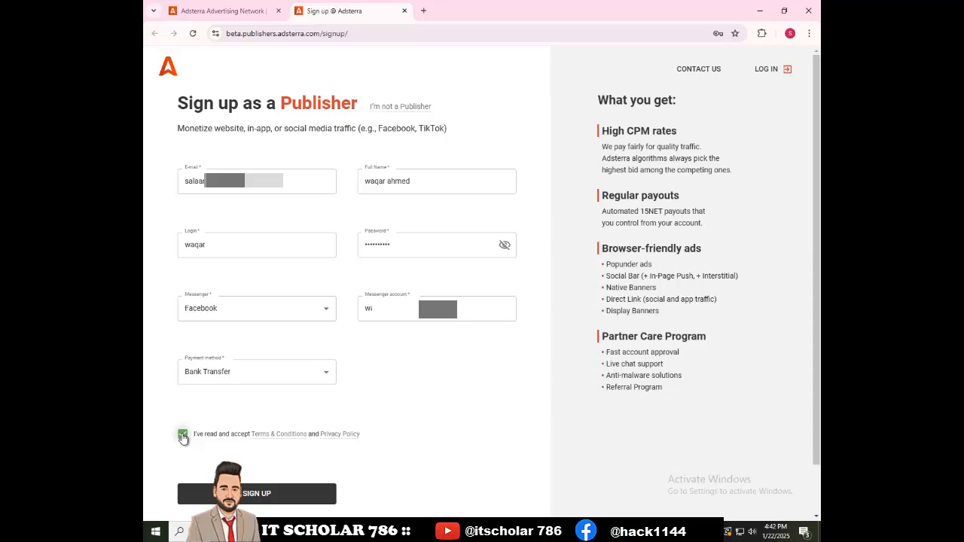
{"action": "left_click", "coordinate": [253, 494]}
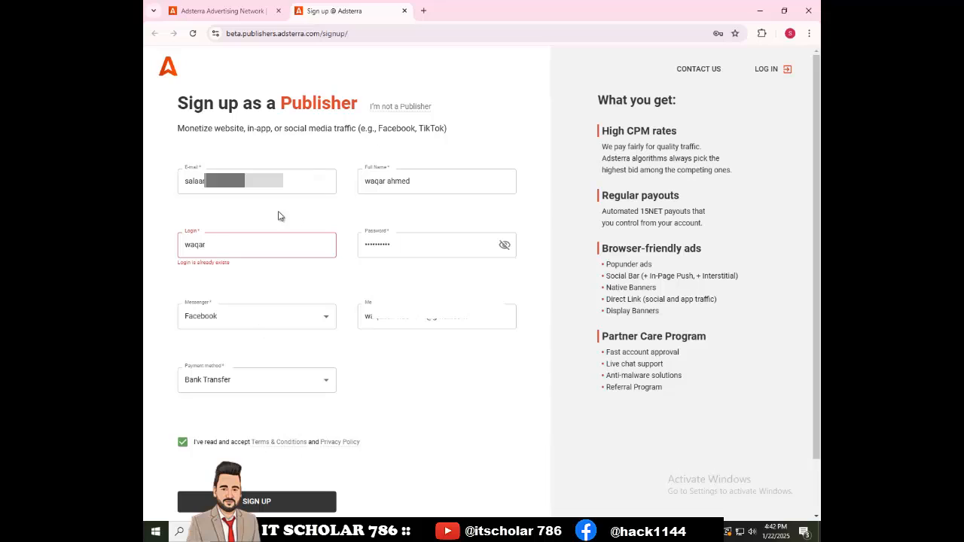
- Append numbers to the already-taken login name and resubmit the sign-up
{"action": "left_click", "coordinate": [236, 253]}
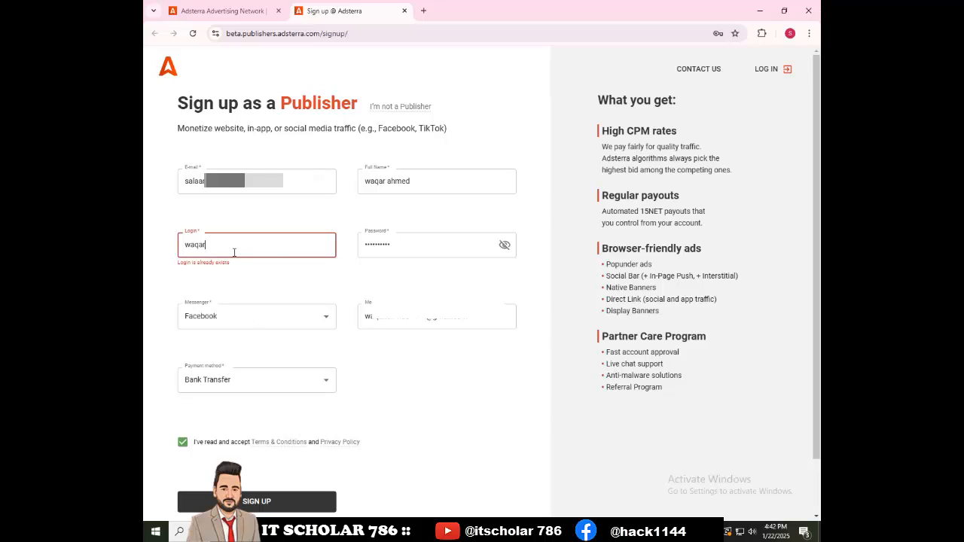
{"action": "type", "text": "1223342"}
{"action": "left_click", "coordinate": [242, 501]}
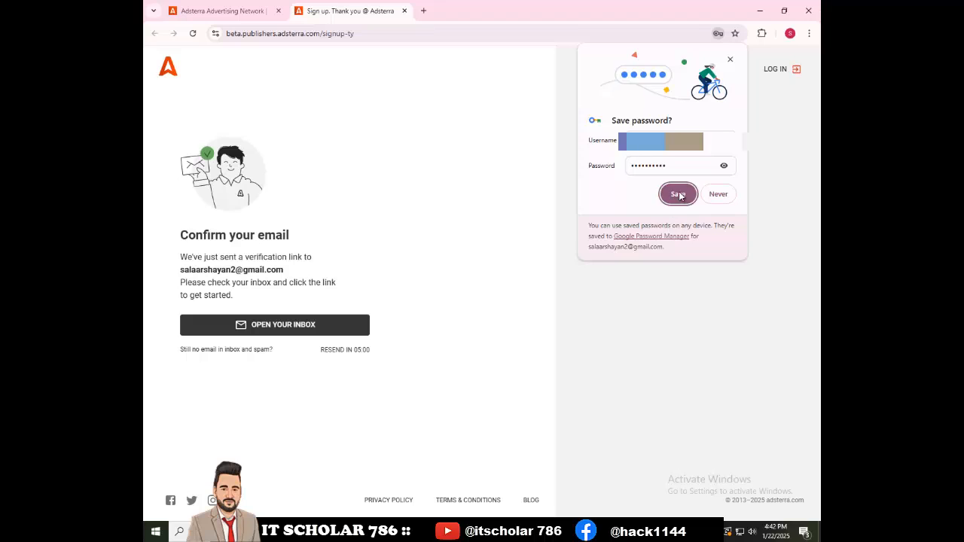
- Save the new password in Chrome and open the Gmail inbox
{"action": "left_click", "coordinate": [679, 194]}
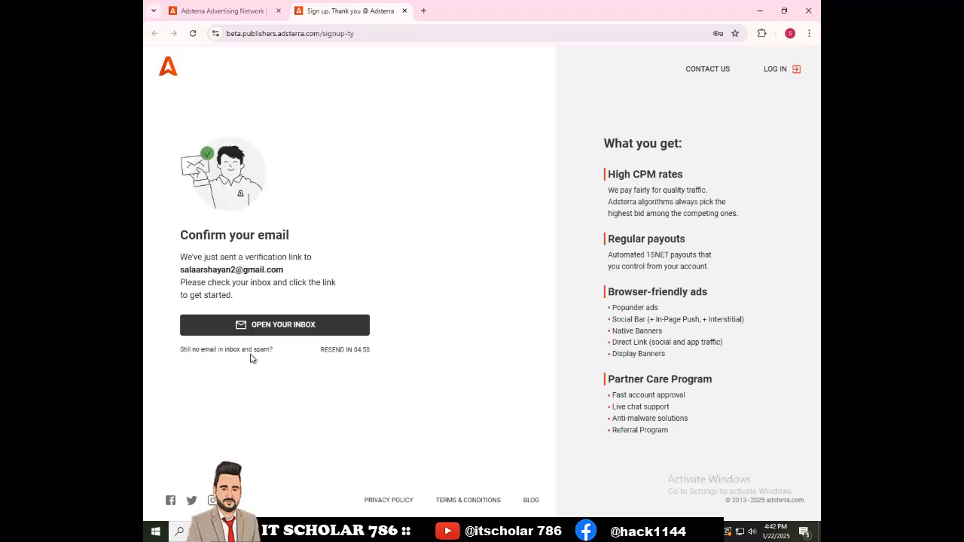
{"action": "left_click", "coordinate": [281, 324]}
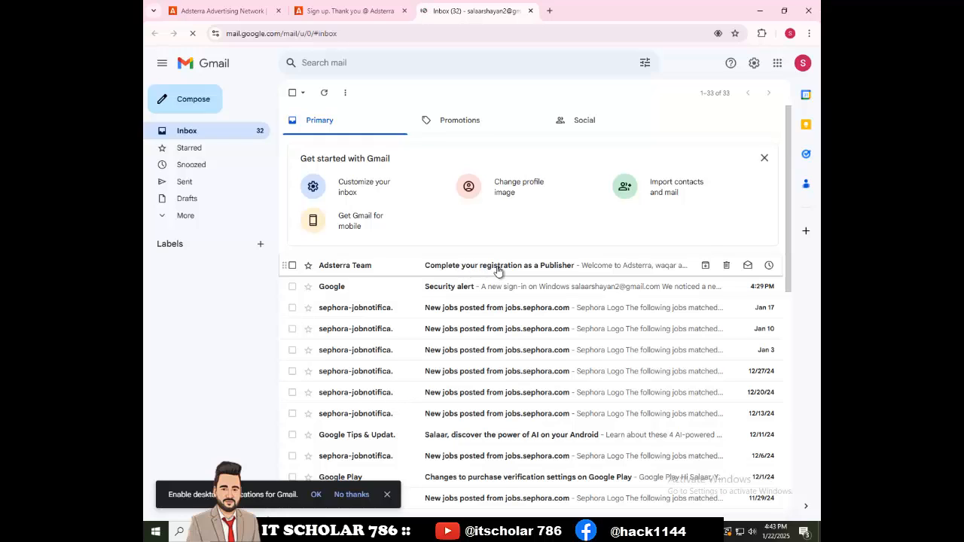
- Open the 'Complete your registration as a Publisher' email and confirm the address
{"action": "left_click", "coordinate": [498, 269]}
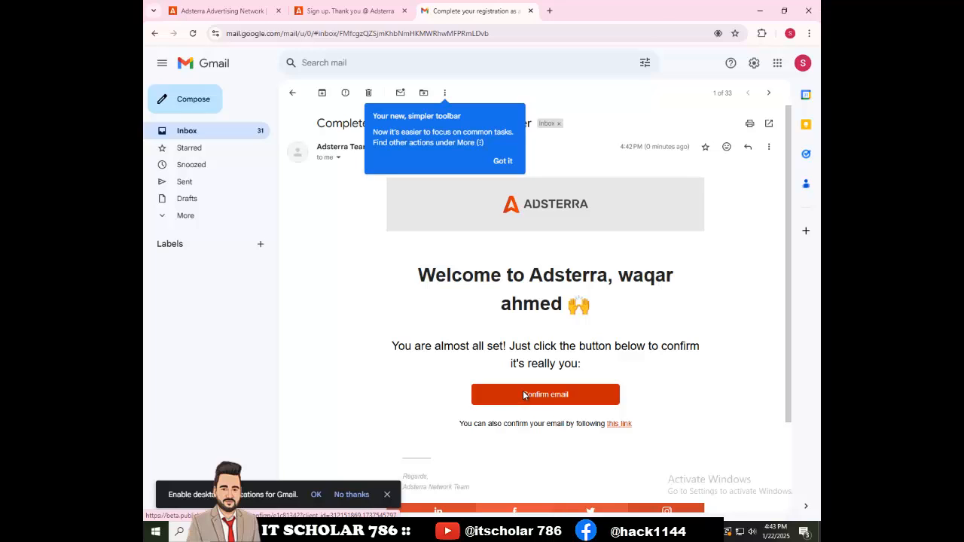
{"action": "left_click", "coordinate": [525, 397]}
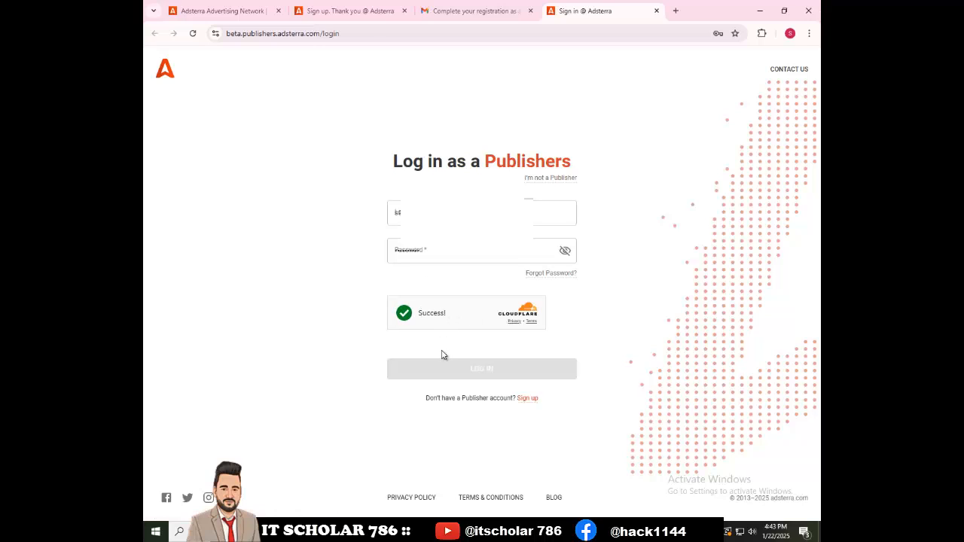
- Autofill the saved credentials and log in to the publisher account
{"action": "left_click", "coordinate": [441, 250]}
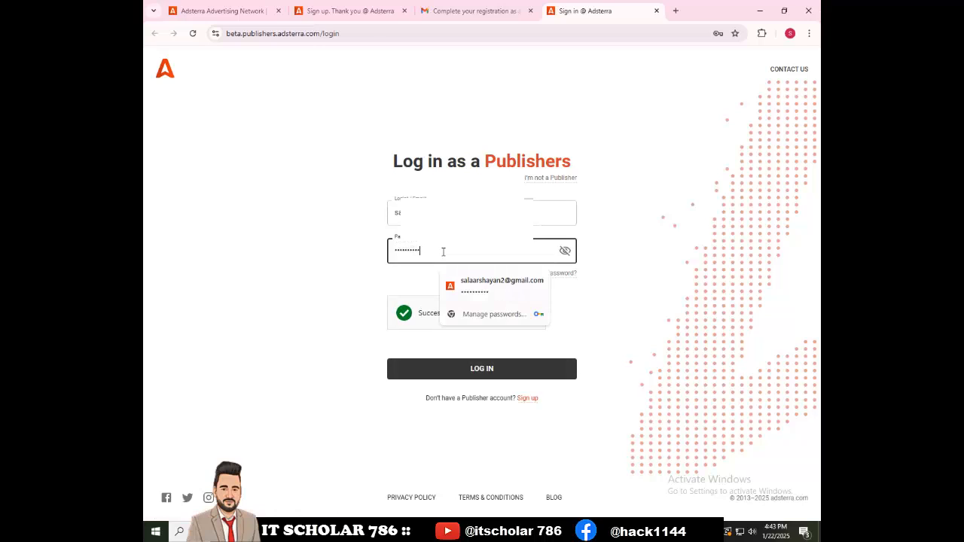
{"action": "left_click", "coordinate": [467, 369]}
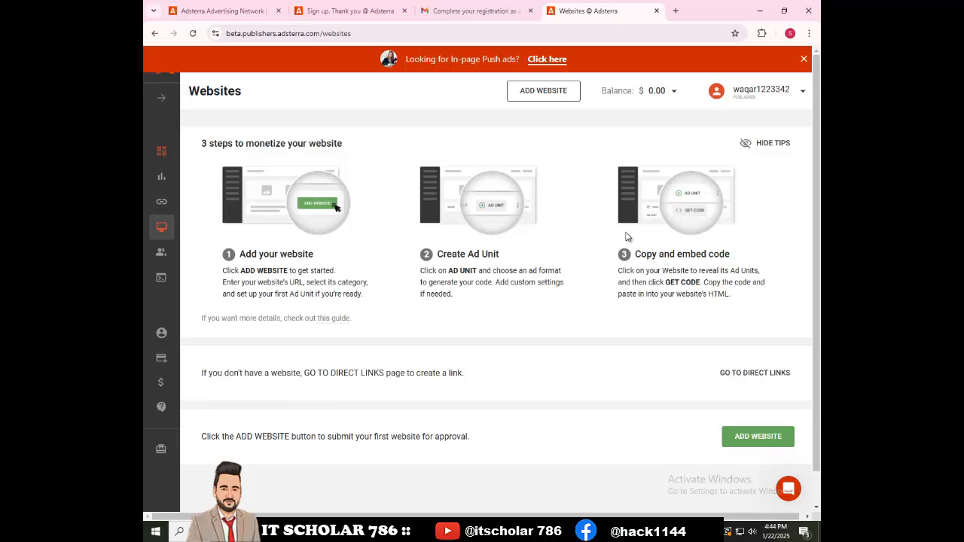
- Go from the profile page to the Payment information page
{"action": "left_click", "coordinate": [161, 333]}
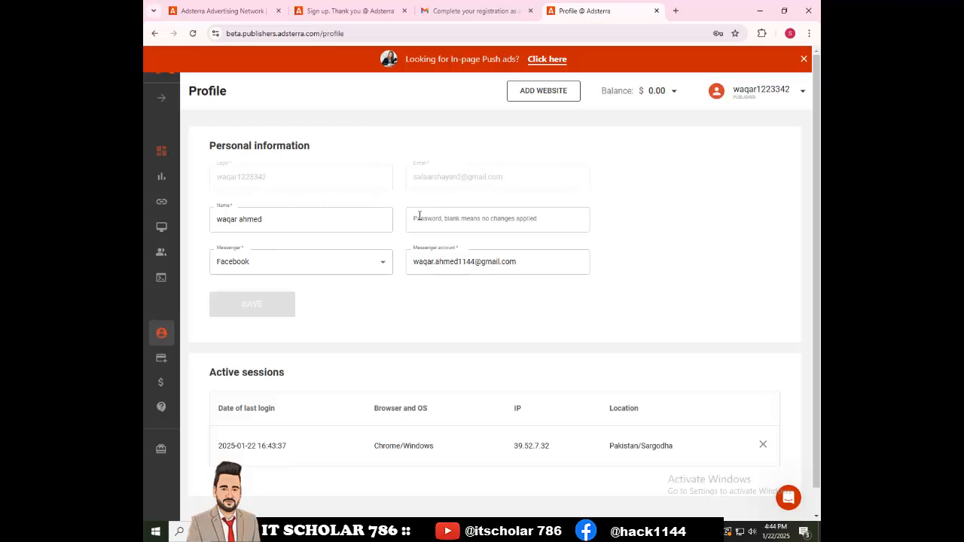
{"action": "scroll", "coordinate": [253, 343], "scroll_direction": "down", "scroll_amount": 1}
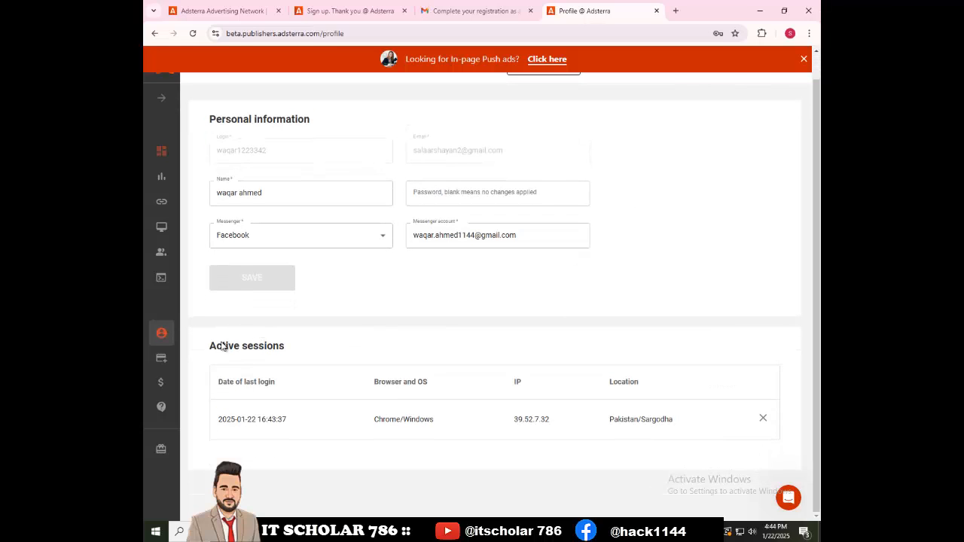
{"action": "left_click", "coordinate": [161, 358]}
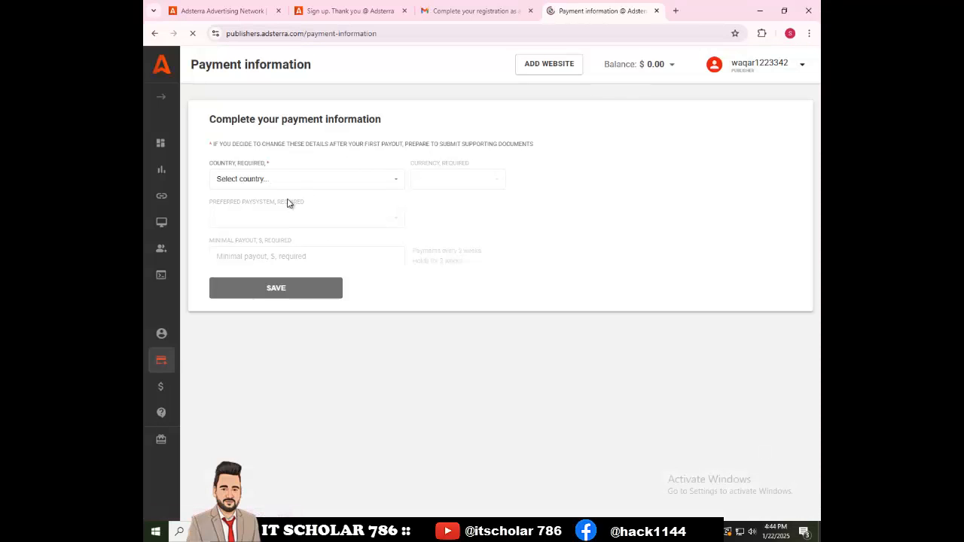
- Set country Pakistan, currency PKR and paysystem Local Bank Transfer (Hyperwallet)
{"action": "left_click", "coordinate": [230, 185]}
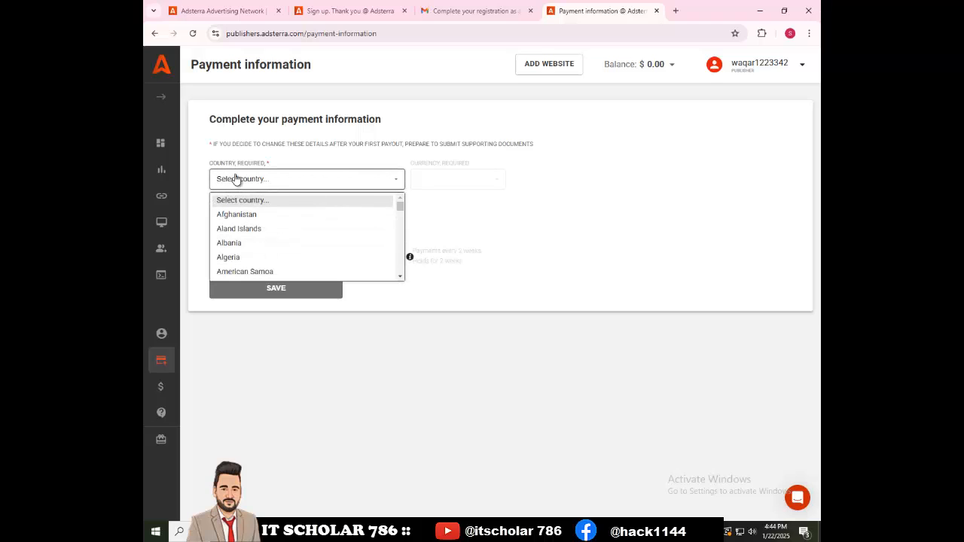
{"action": "type", "text": "paki"}
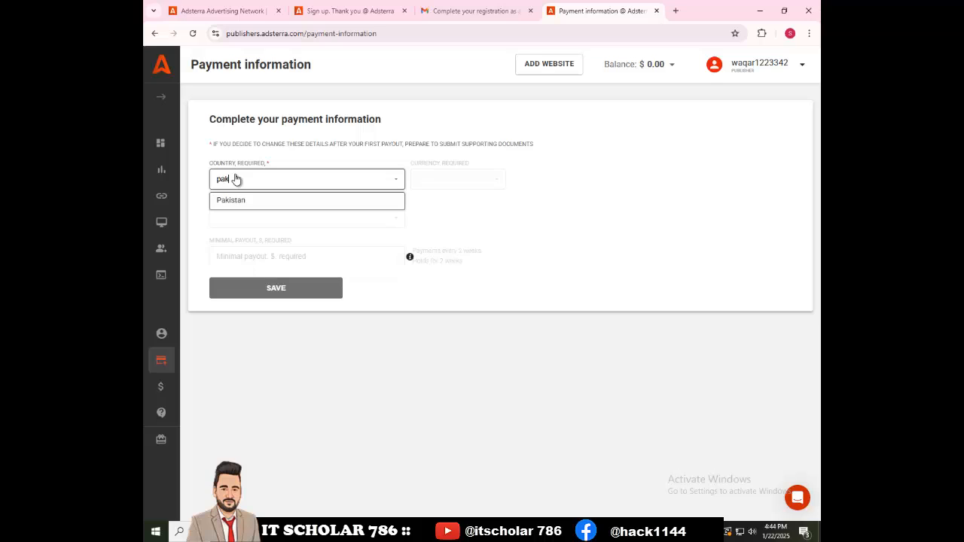
{"action": "left_click", "coordinate": [239, 209]}
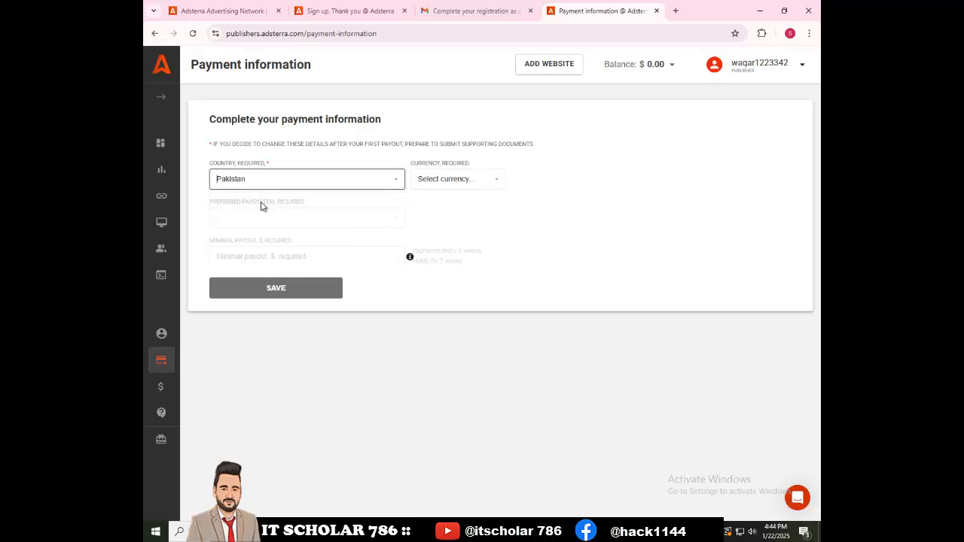
{"action": "left_click", "coordinate": [431, 180]}
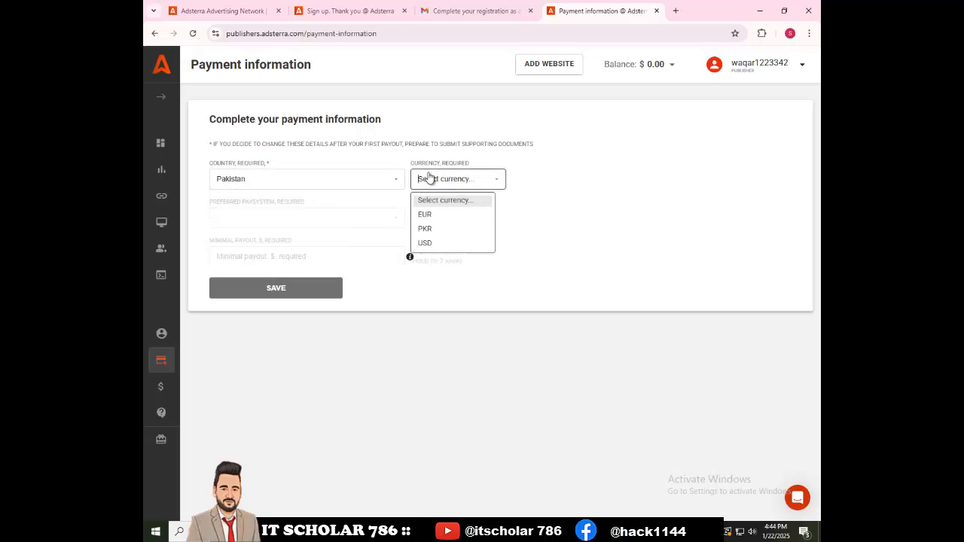
{"action": "left_click", "coordinate": [430, 230]}
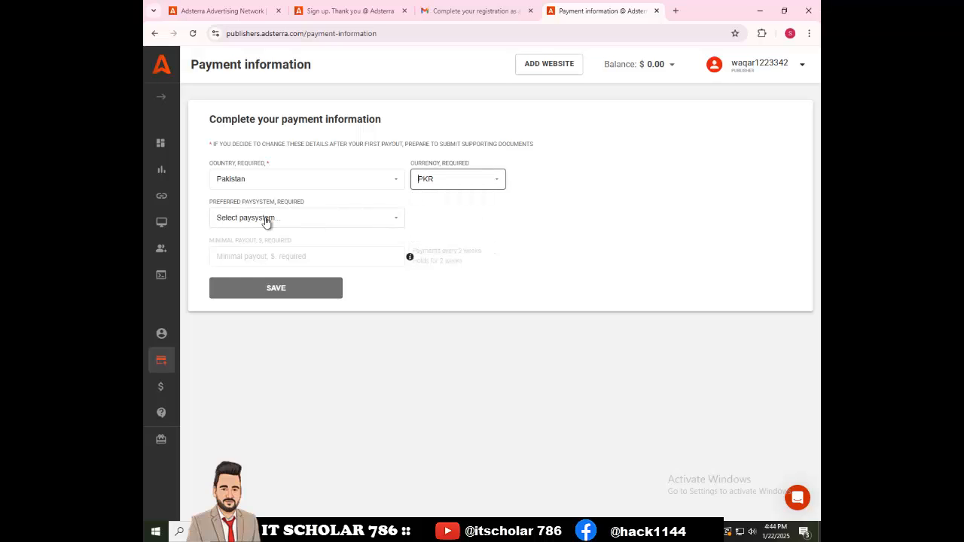
{"action": "left_click", "coordinate": [265, 220]}
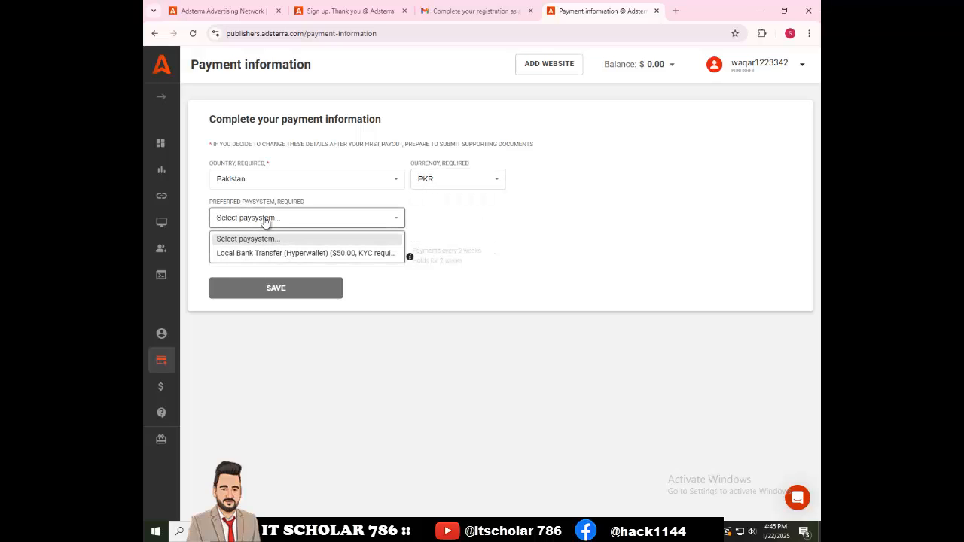
{"action": "left_click", "coordinate": [257, 253]}
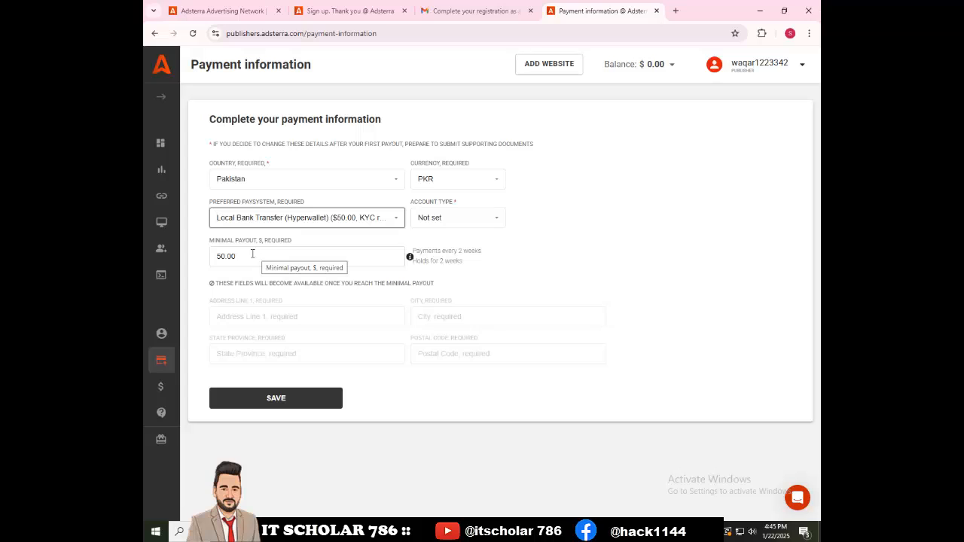